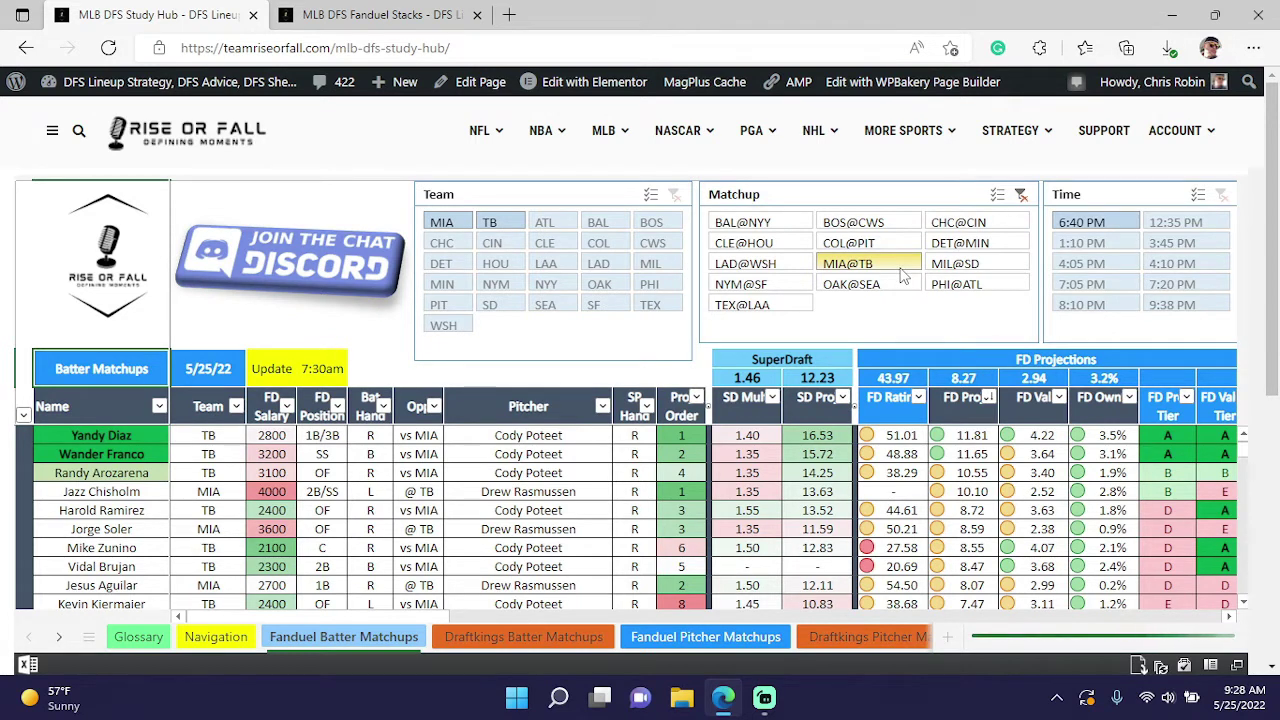
Step: Filter the FanDuel batter table to the PHI@ATL game with the Matchup slicer
{"action": "left_click", "coordinate": [955, 287]}
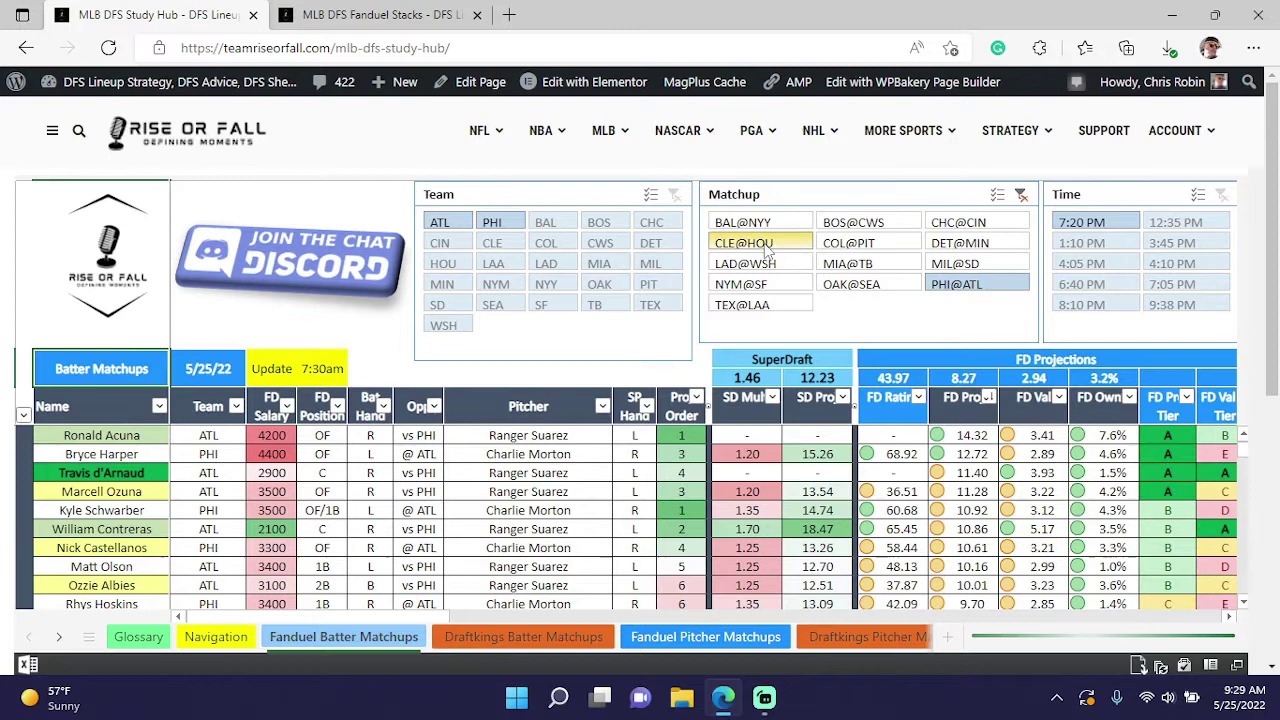
{"action": "left_click", "coordinate": [853, 229]}
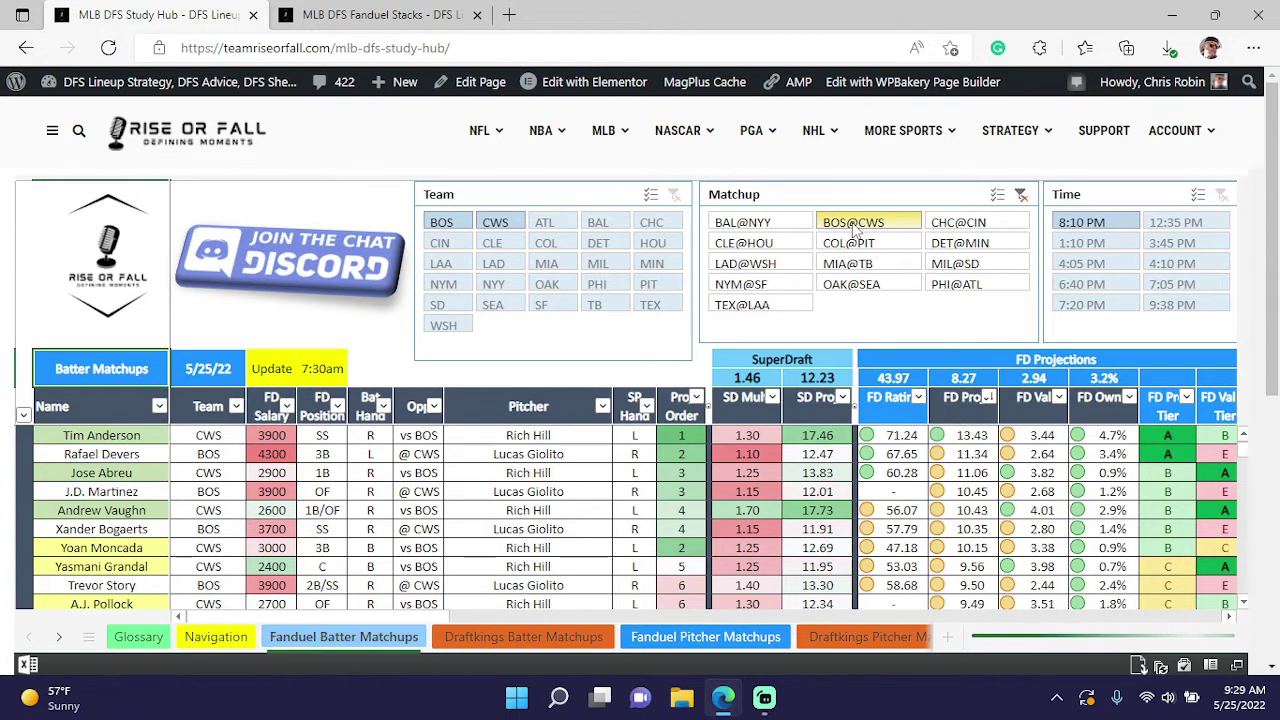
{"action": "left_click", "coordinate": [955, 228]}
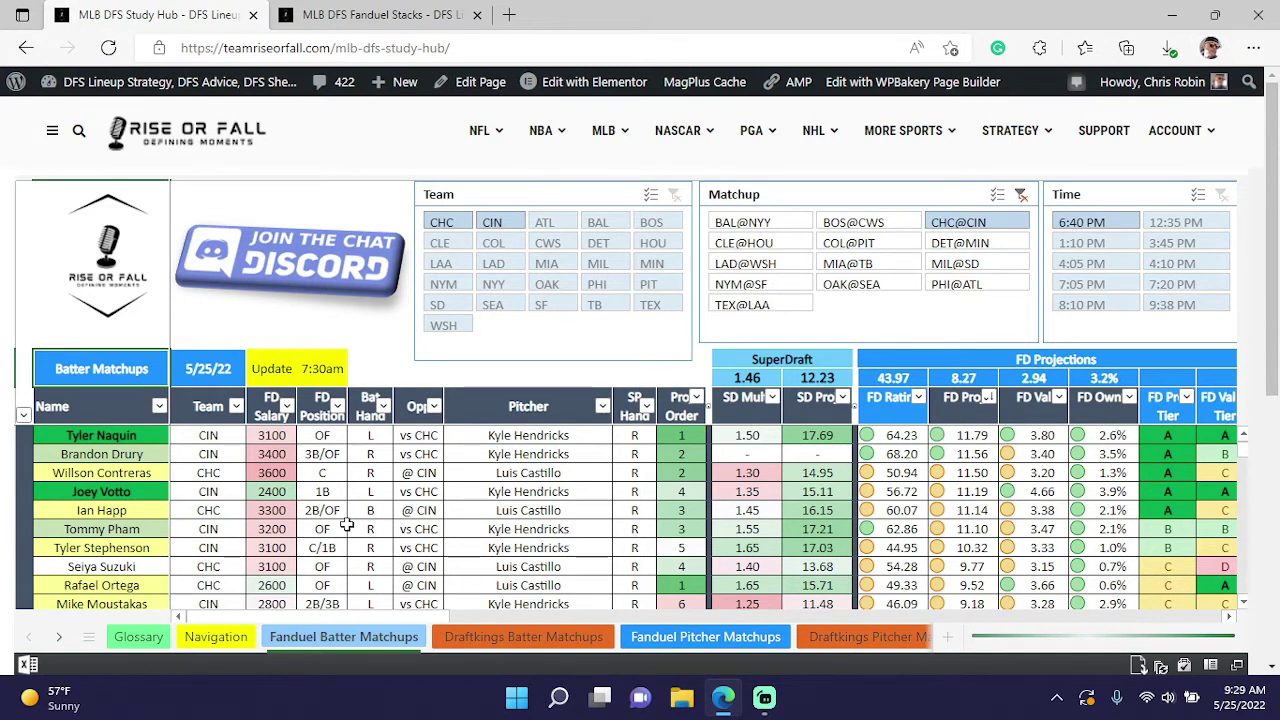
{"action": "left_click", "coordinate": [957, 285]}
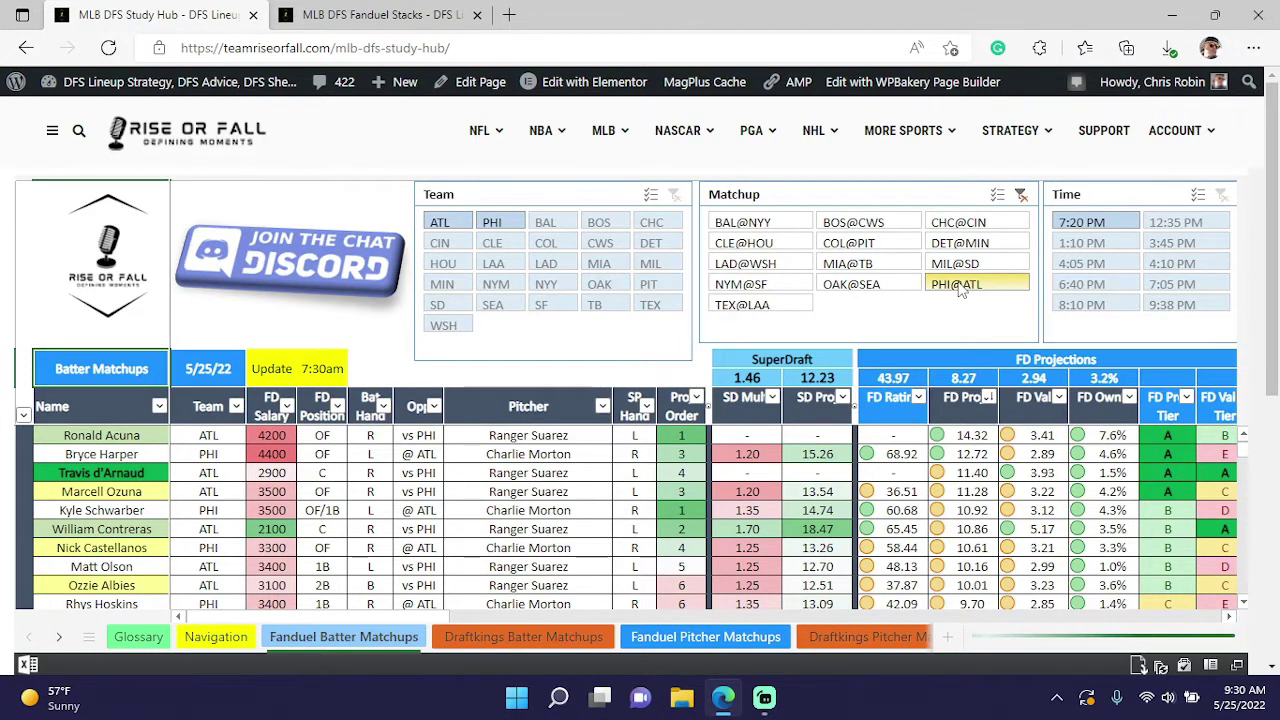
Step: Switch to the Draftkings Batter Matchups sheet showing the whole slate's hitters, led by Aaron Judge
{"action": "left_click", "coordinate": [475, 641]}
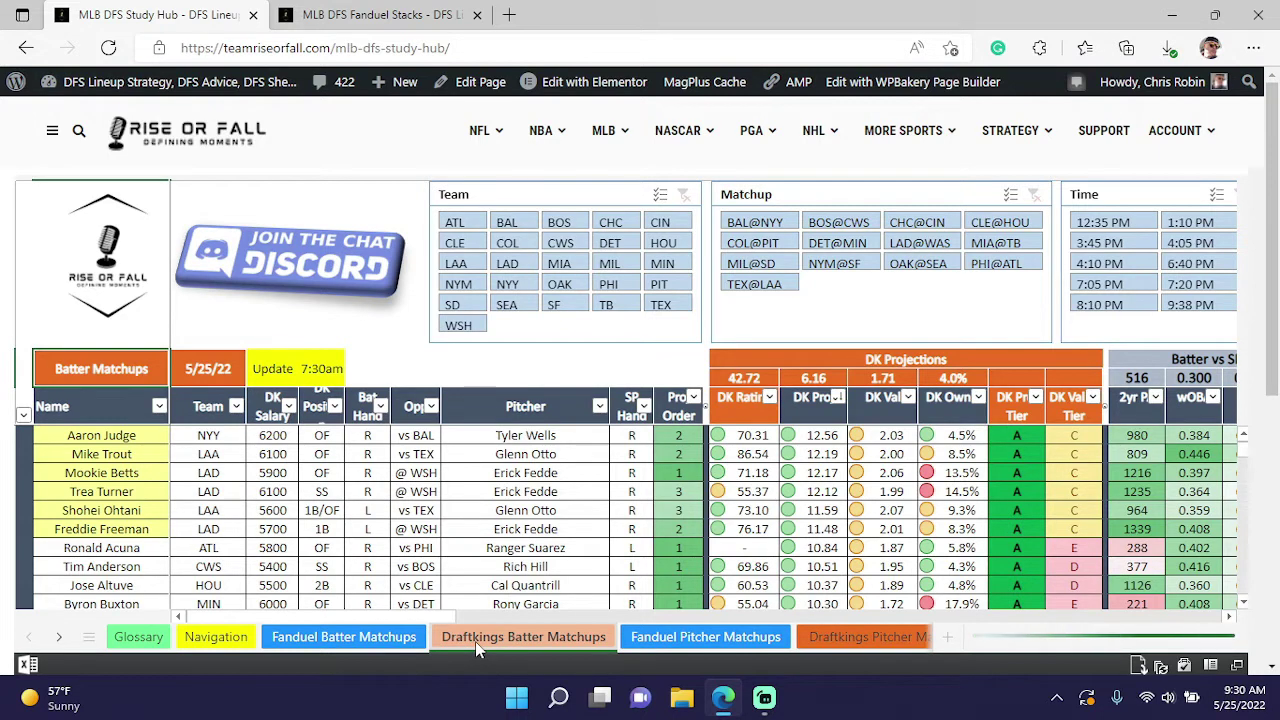
Step: Go back to the Fanduel Batter Matchups sheet, still filtered to PHI@ATL hitters
{"action": "left_click", "coordinate": [293, 646]}
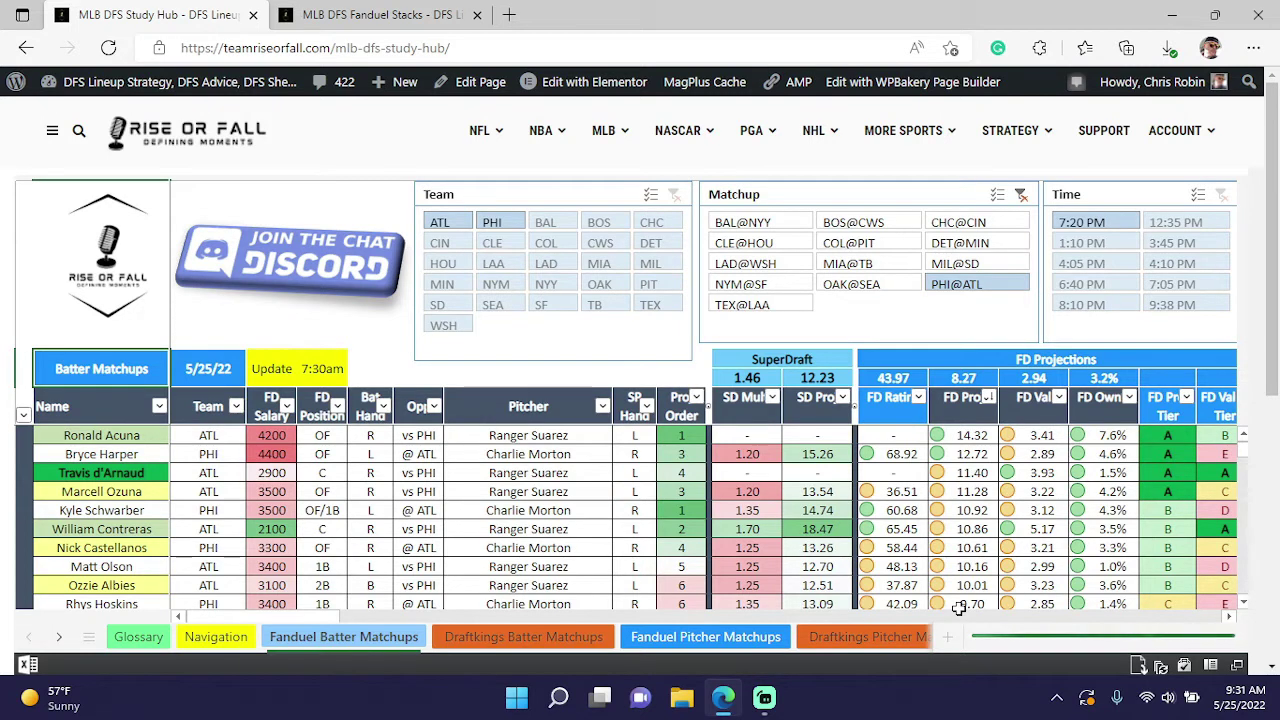
Step: Bring up the MLB DFS Fanduel Stacks page and scroll through the FD - SD Stacks table
{"action": "left_click", "coordinate": [484, 8]}
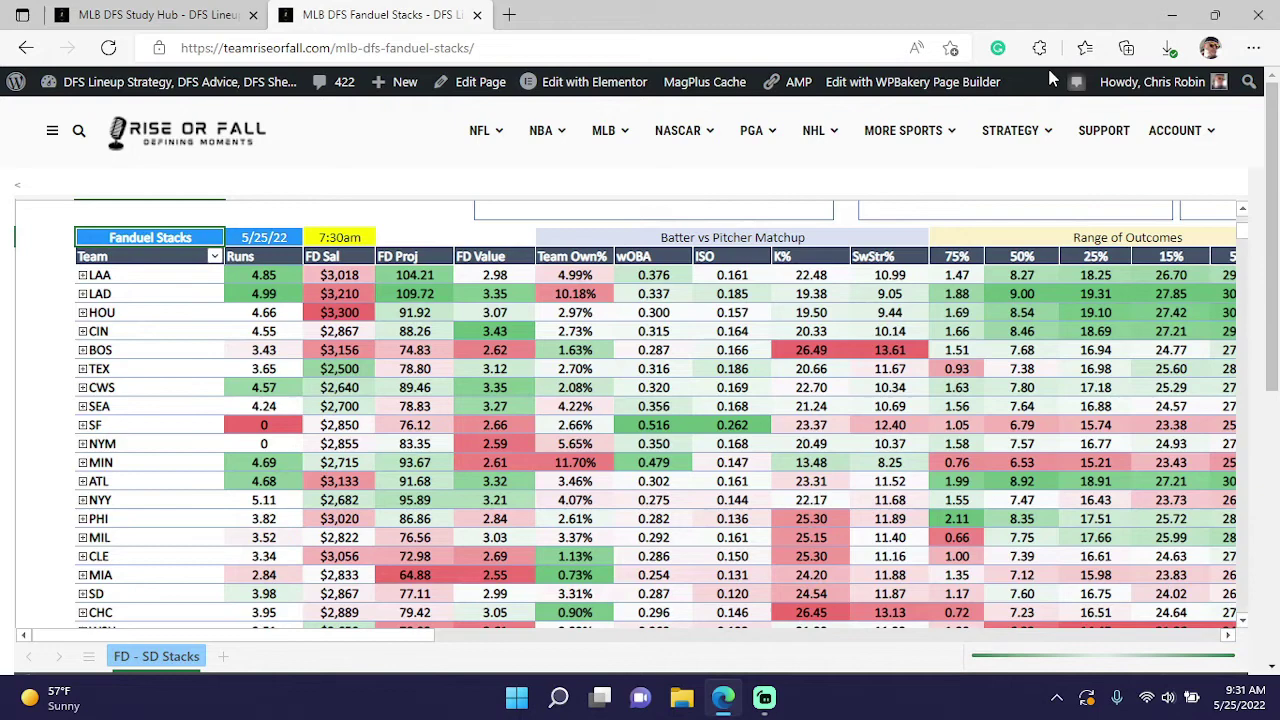
{"action": "left_click", "coordinate": [1243, 212]}
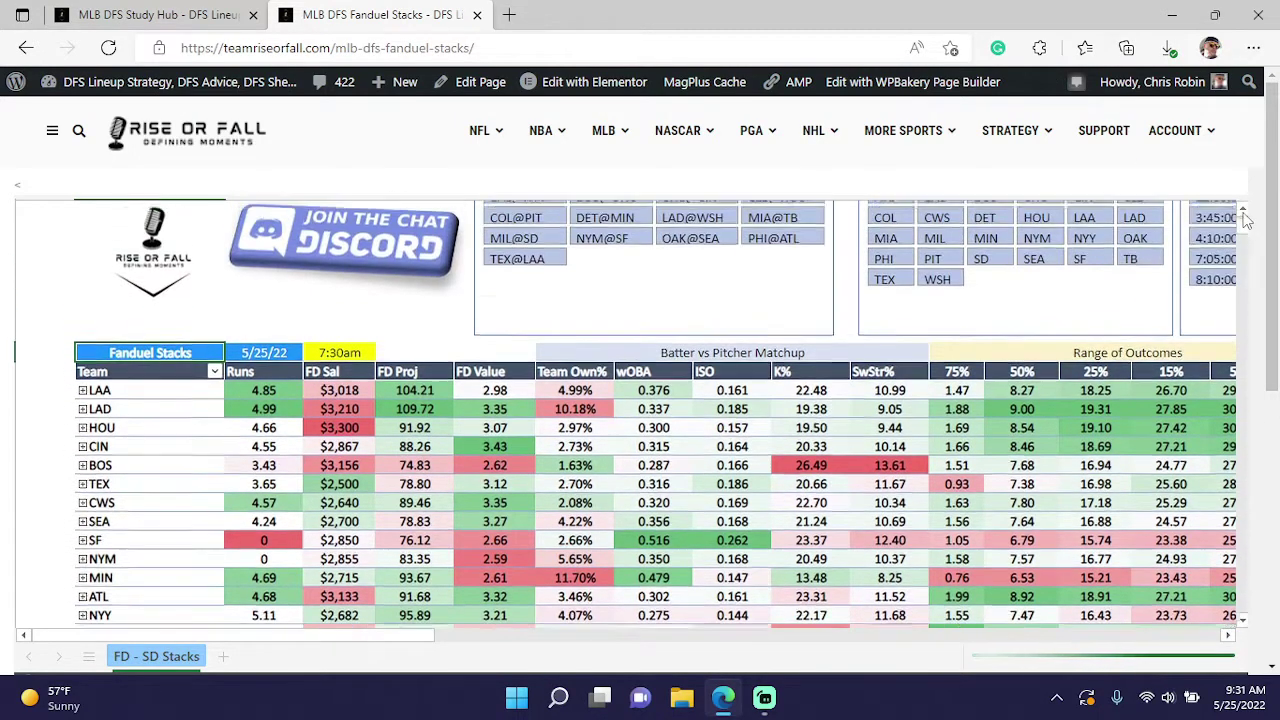
{"action": "left_click", "coordinate": [1243, 214]}
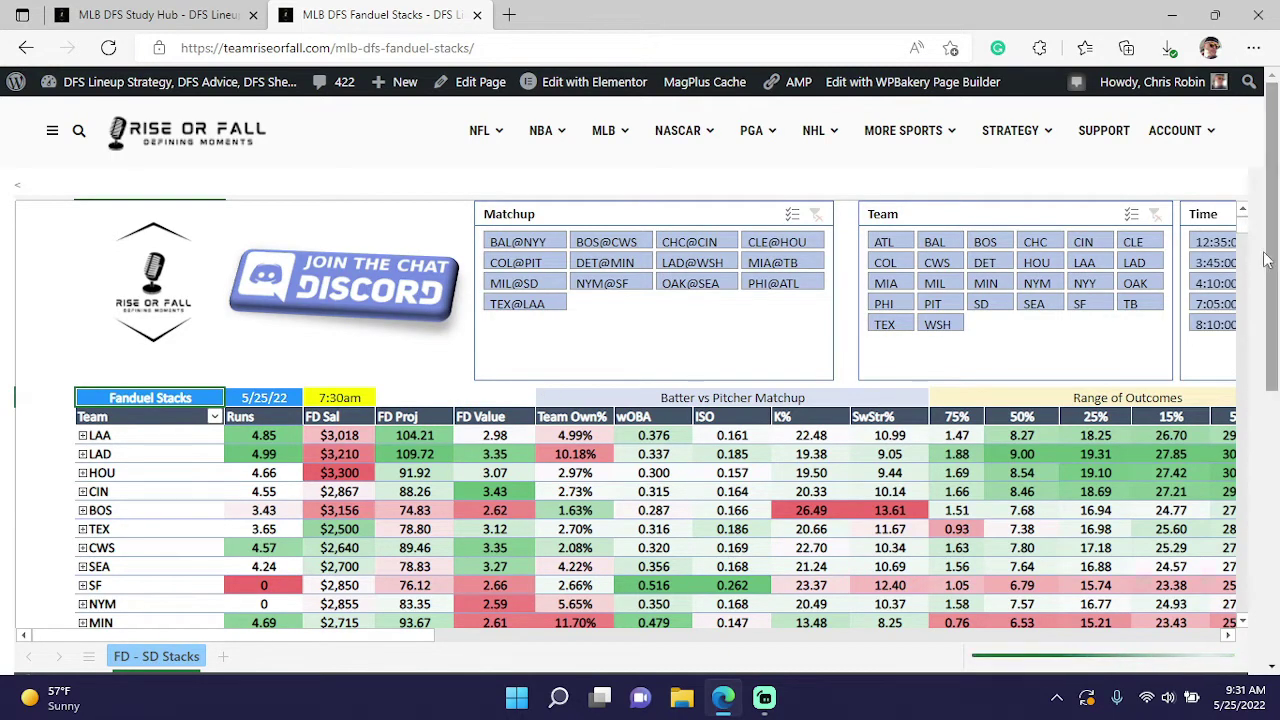
{"action": "scroll", "coordinate": [724, 500], "scroll_direction": "down", "scroll_amount": 5}
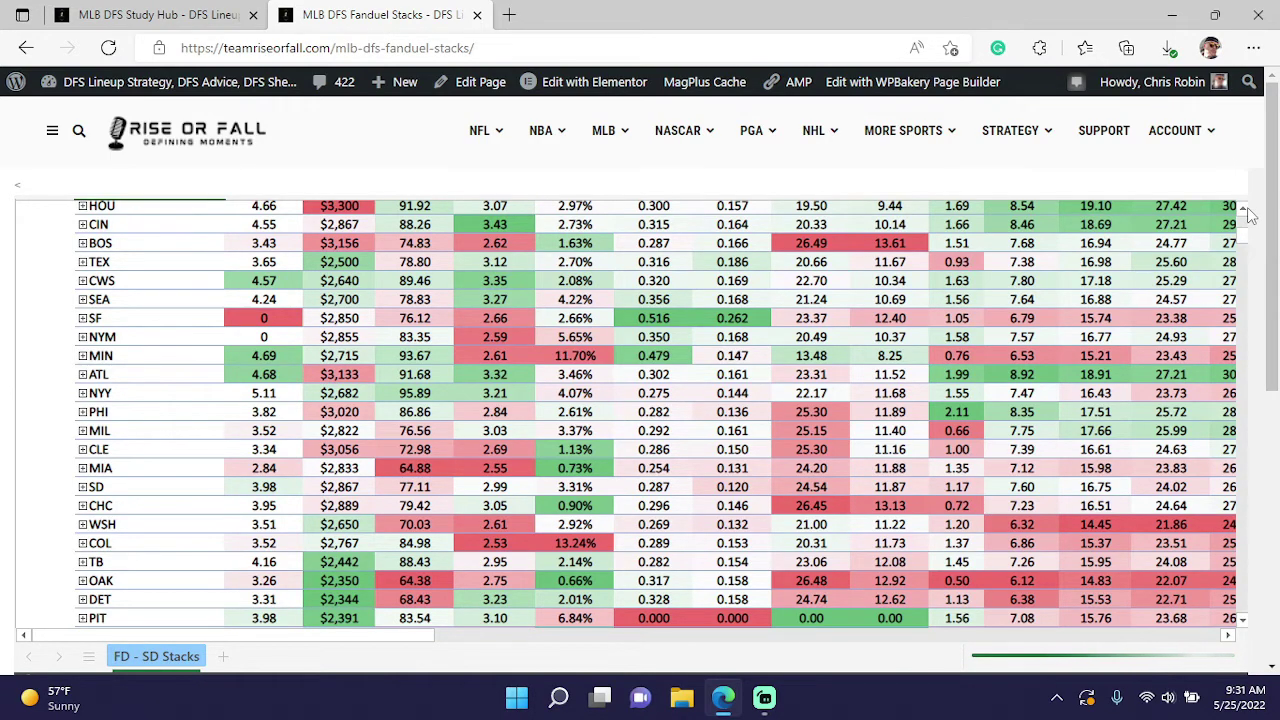
{"action": "scroll", "coordinate": [1248, 205], "scroll_direction": "up", "scroll_amount": 3}
{"action": "scroll", "coordinate": [1248, 215], "scroll_direction": "up", "scroll_amount": 2}
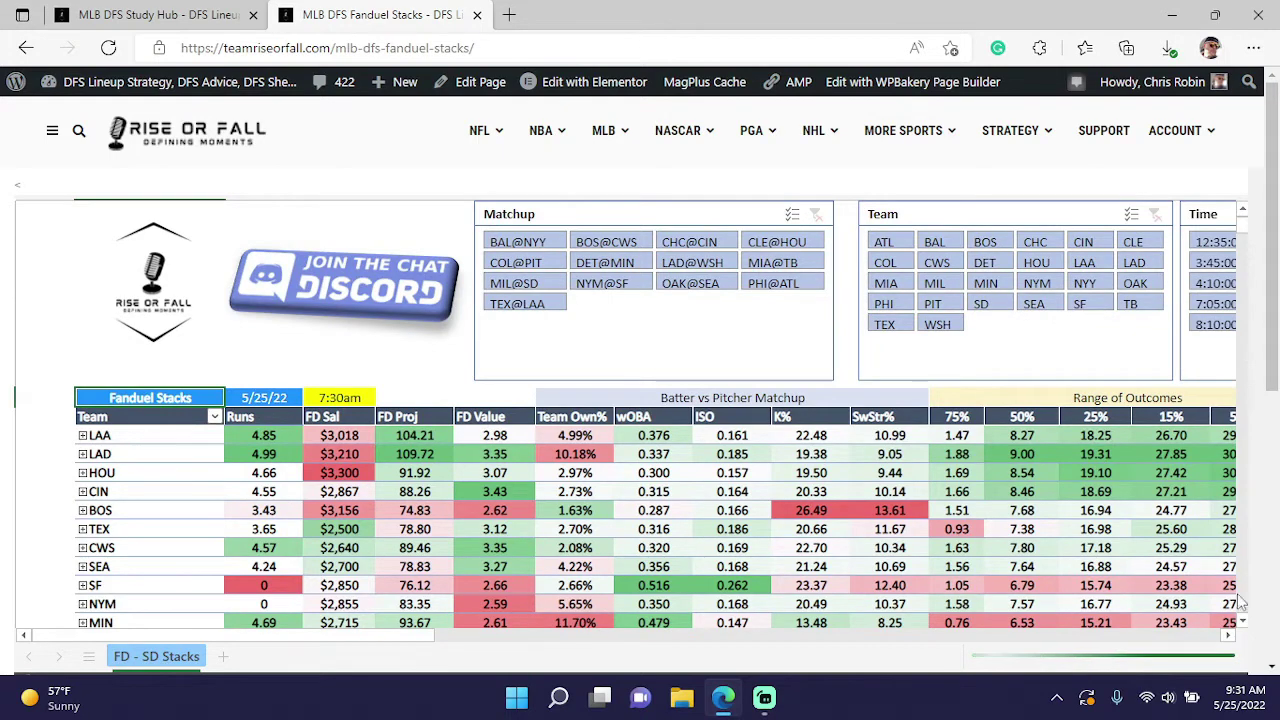
{"action": "scroll", "coordinate": [1241, 630], "scroll_direction": "down", "scroll_amount": 4}
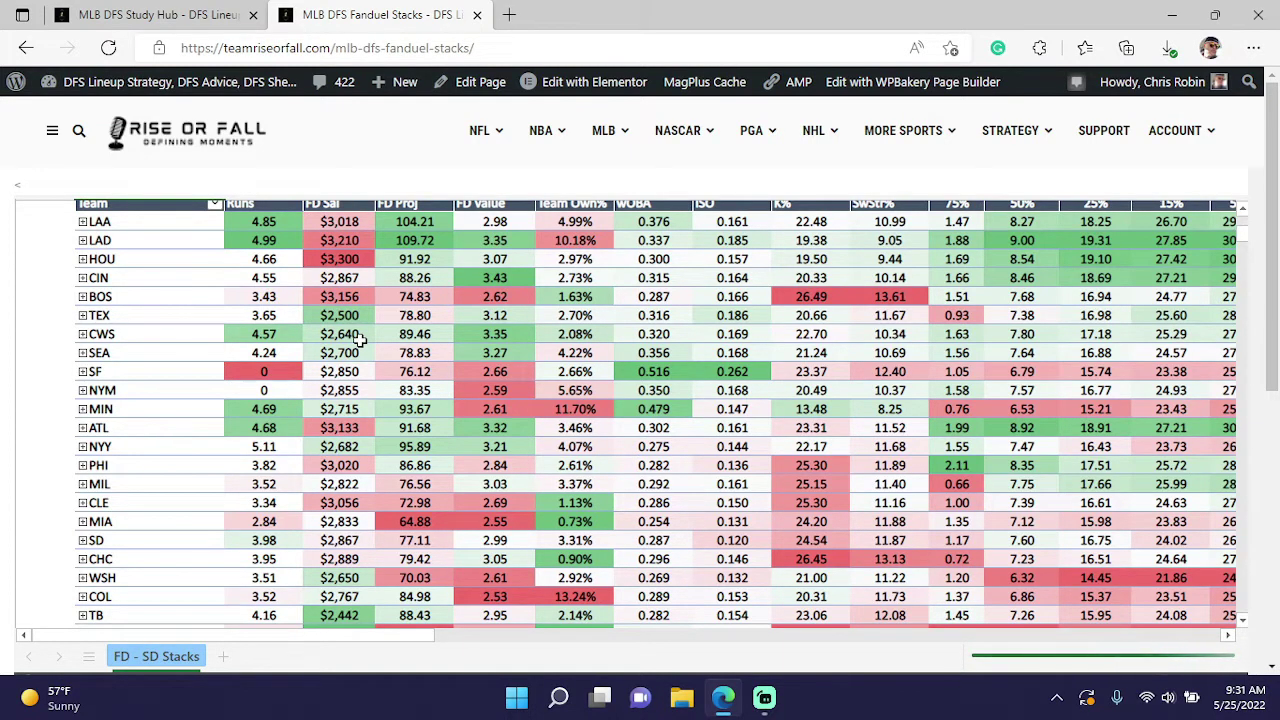
Step: Return to the Study Hub's PHI@ATL FanDuel batter table and scroll right to the Batter vs SP Hand columns
{"action": "left_click", "coordinate": [147, 14]}
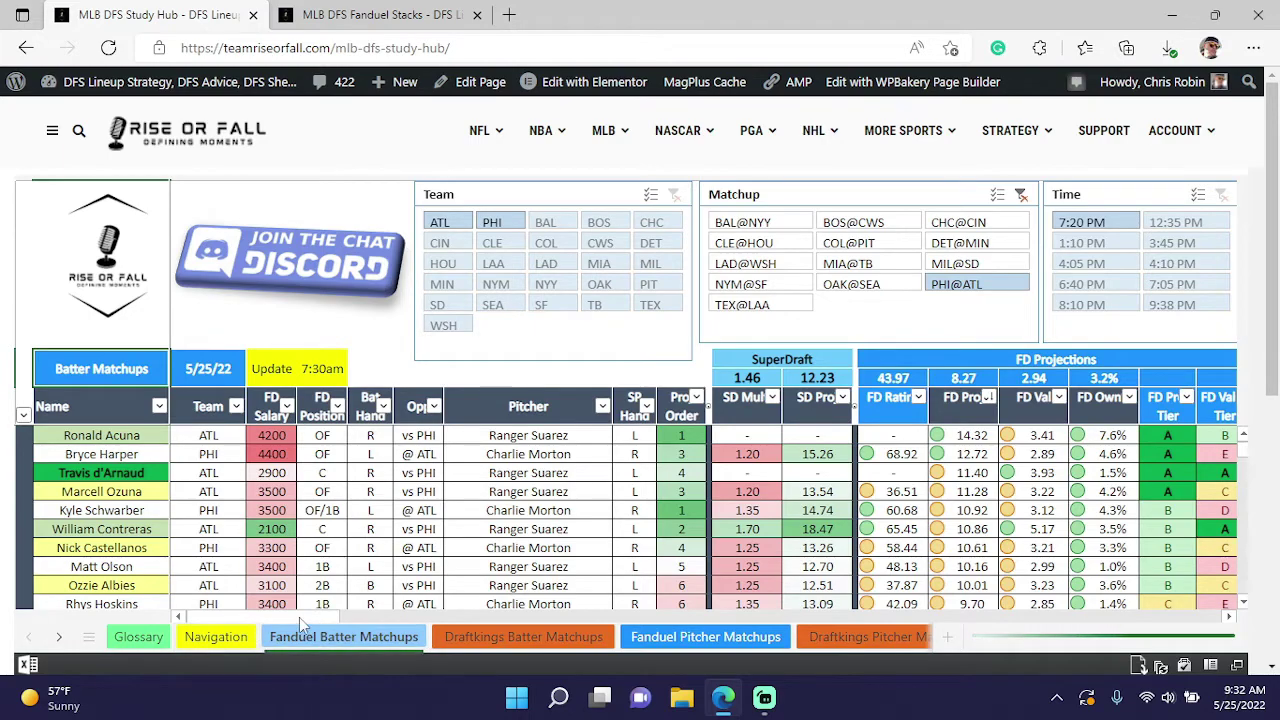
{"action": "left_click_drag", "start_coordinate": [295, 616], "coordinate": [372, 606]}
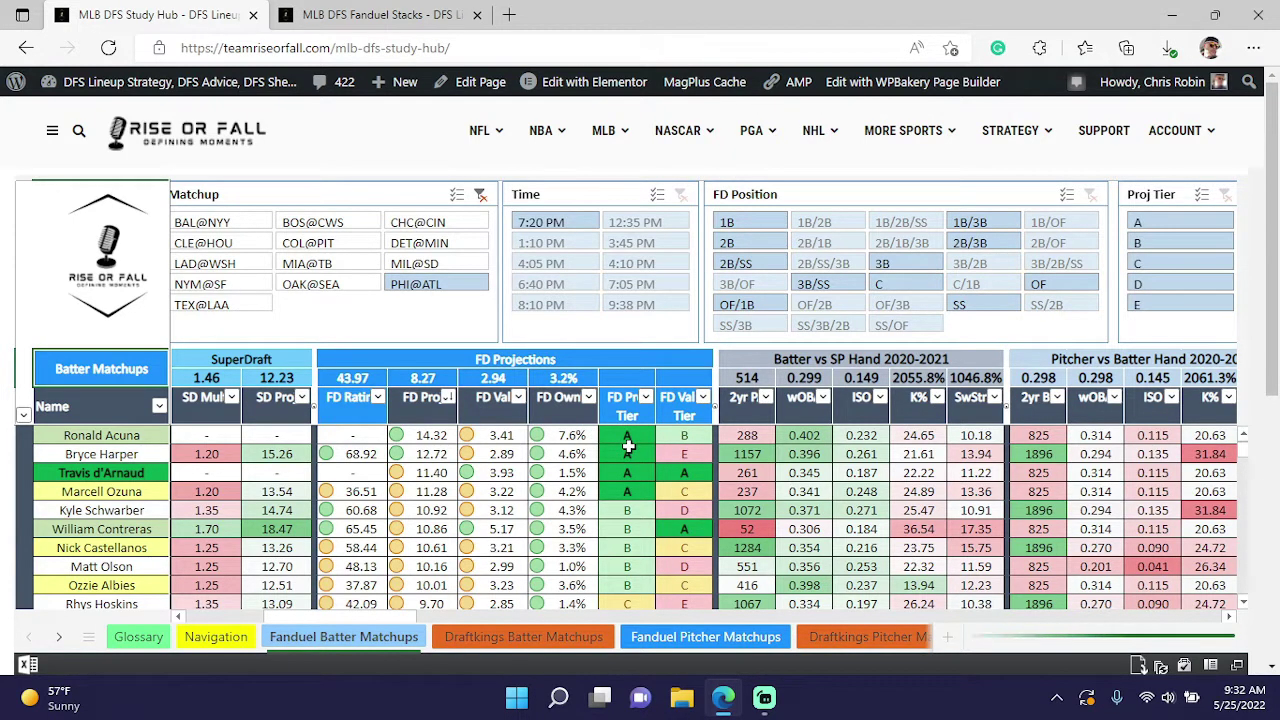
Step: Filter the Draftkings batters to PHI@ATL, then return to the Fanduel Batter Matchups sheet
{"action": "left_click", "coordinate": [541, 636]}
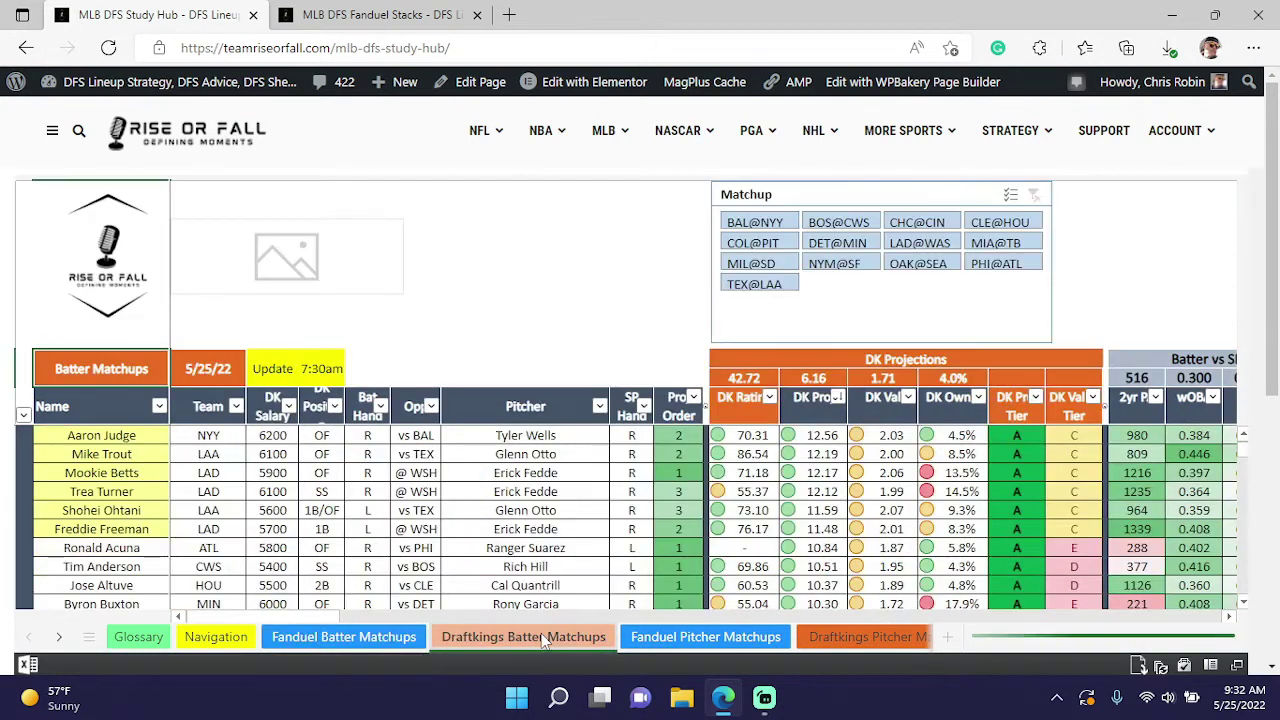
{"action": "left_click", "coordinate": [1007, 265]}
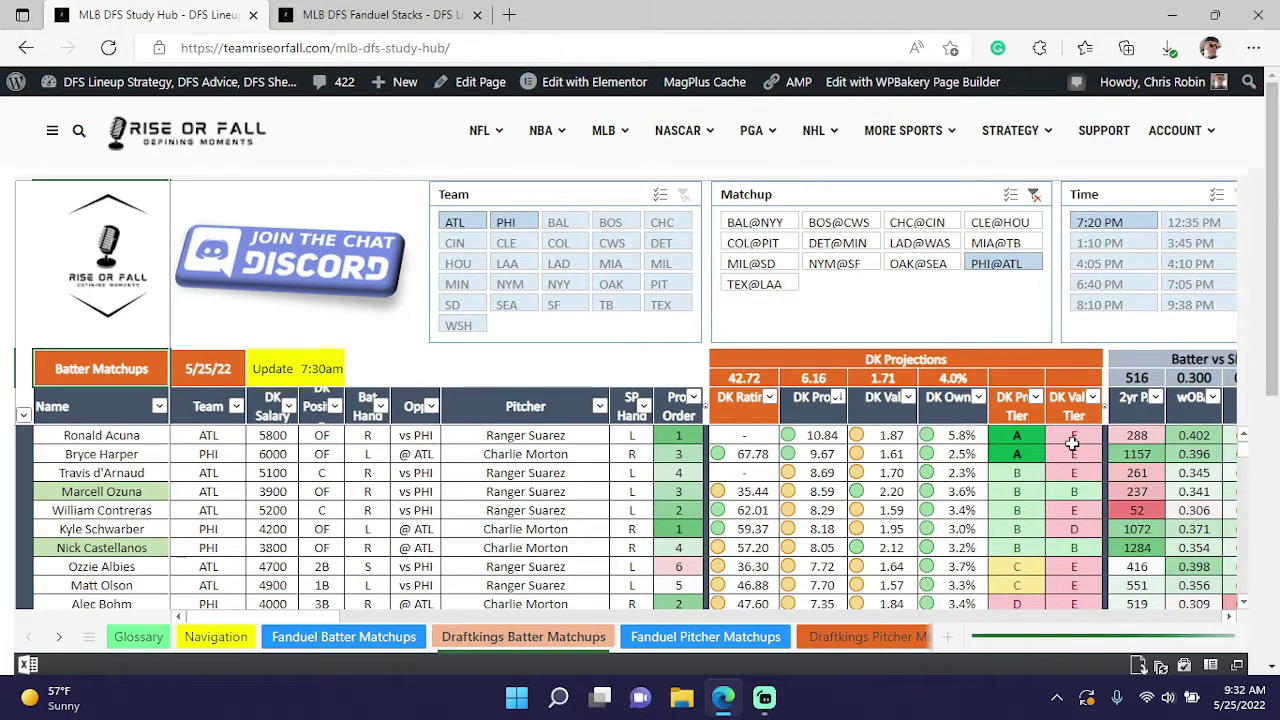
{"action": "left_click", "coordinate": [378, 646]}
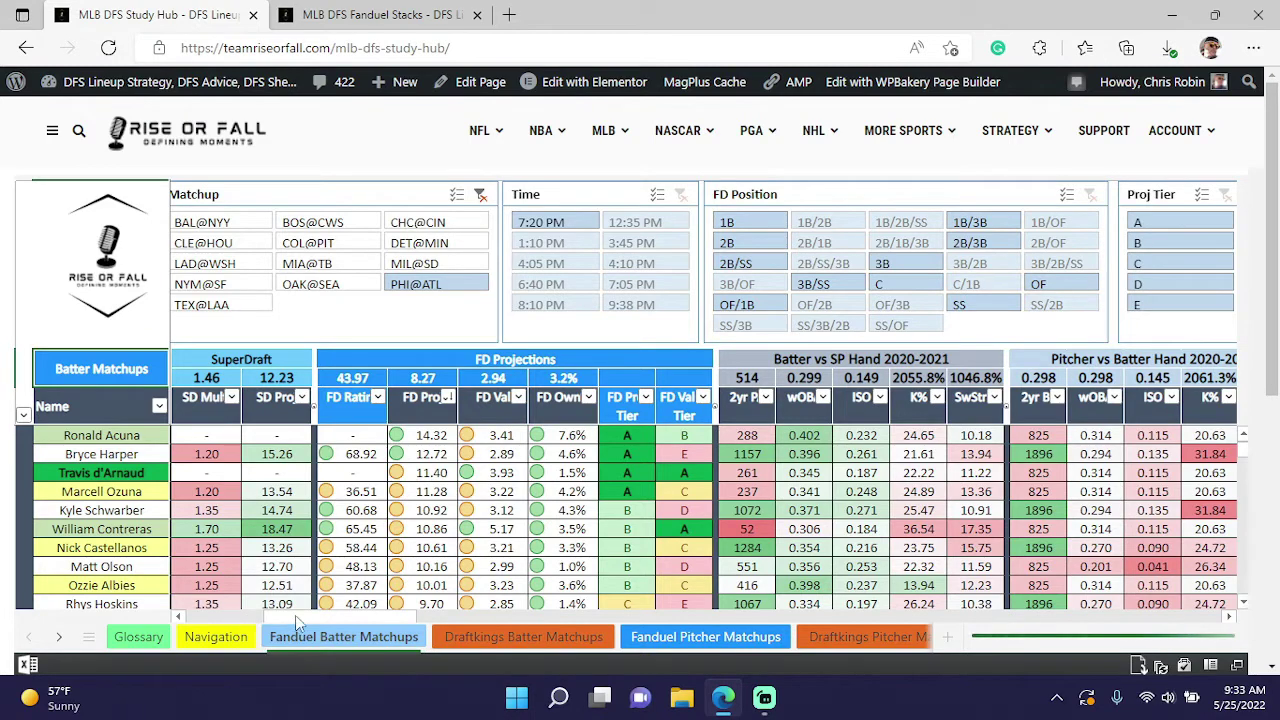
Step: Scroll across the FanDuel split stats, check the Draftkings sheet, then bring up the Fanduel Stacks page
{"action": "left_click_drag", "start_coordinate": [295, 615], "coordinate": [364, 614]}
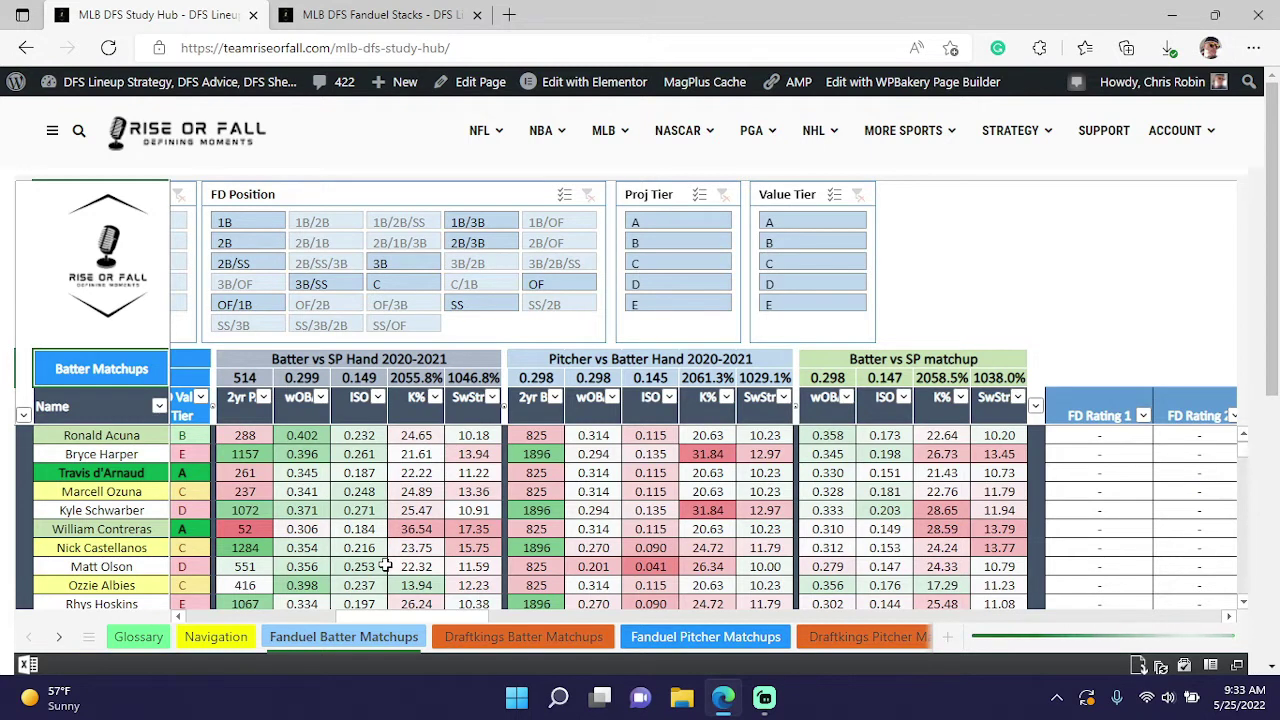
{"action": "left_click", "coordinate": [474, 640]}
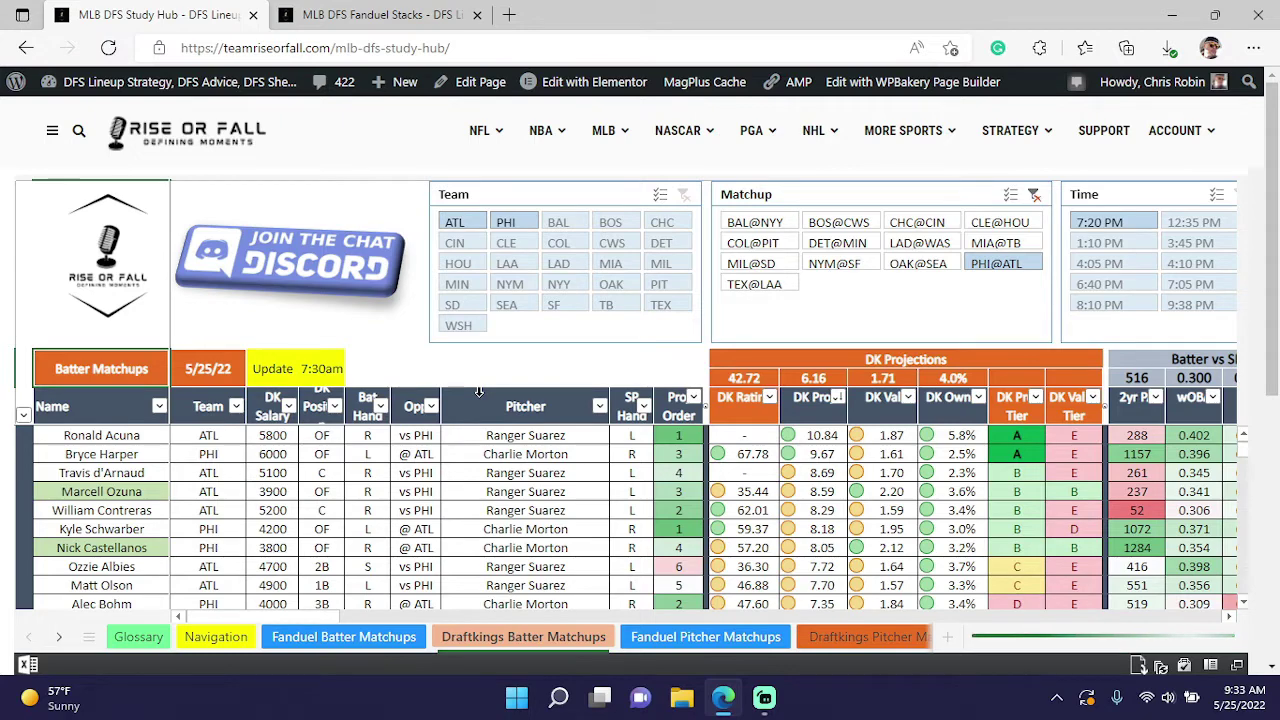
{"action": "left_click", "coordinate": [375, 12]}
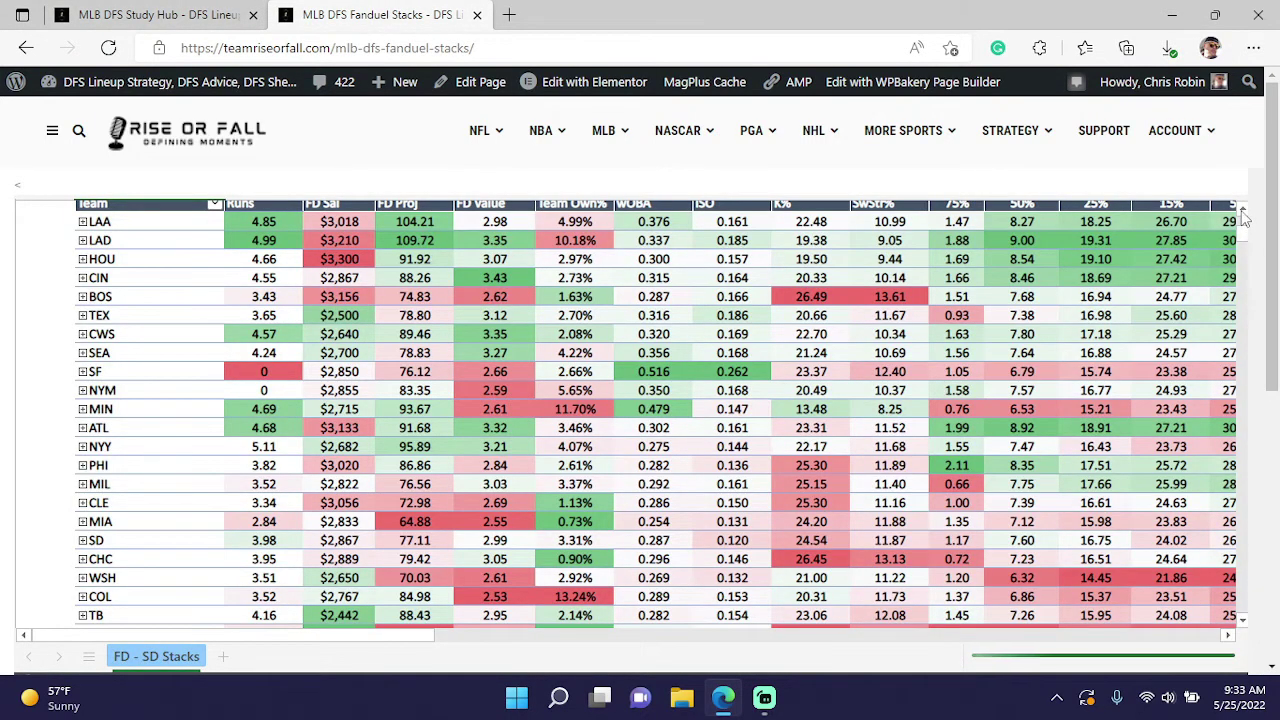
Step: Scroll up to reveal the Fanduel Stacks title and the Batter vs Pitcher Matchup and Range of Outcomes headers
{"action": "scroll", "coordinate": [1245, 225], "scroll_direction": "up", "scroll_amount": 3}
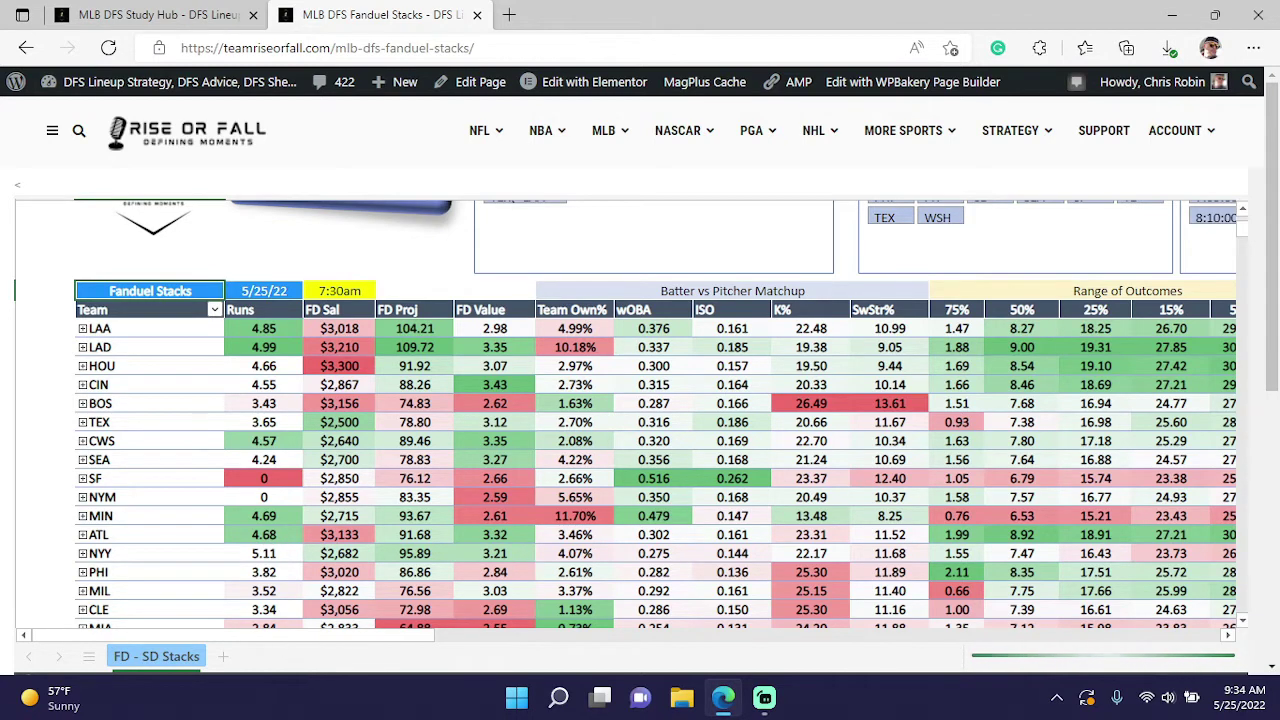
{"action": "left_click_drag", "start_coordinate": [282, 638], "coordinate": [301, 640]}
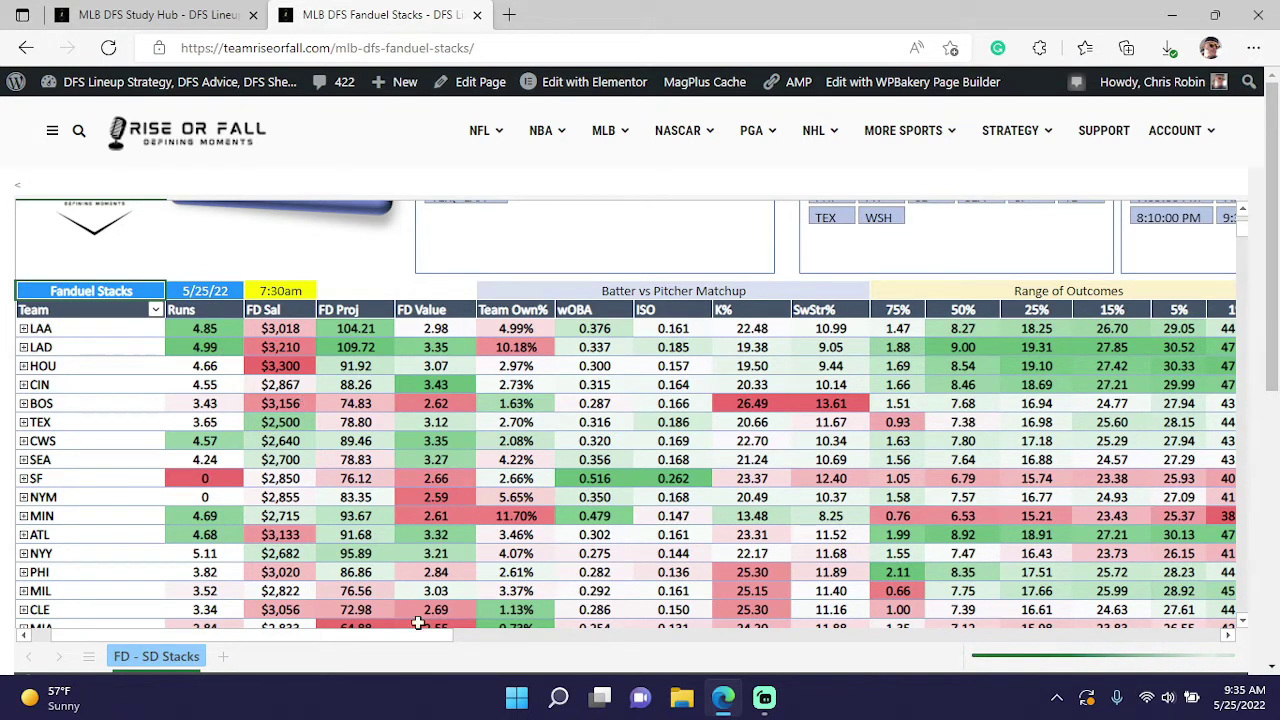
{"action": "scroll", "coordinate": [300, 642], "scroll_direction": "right", "scroll_amount": 2}
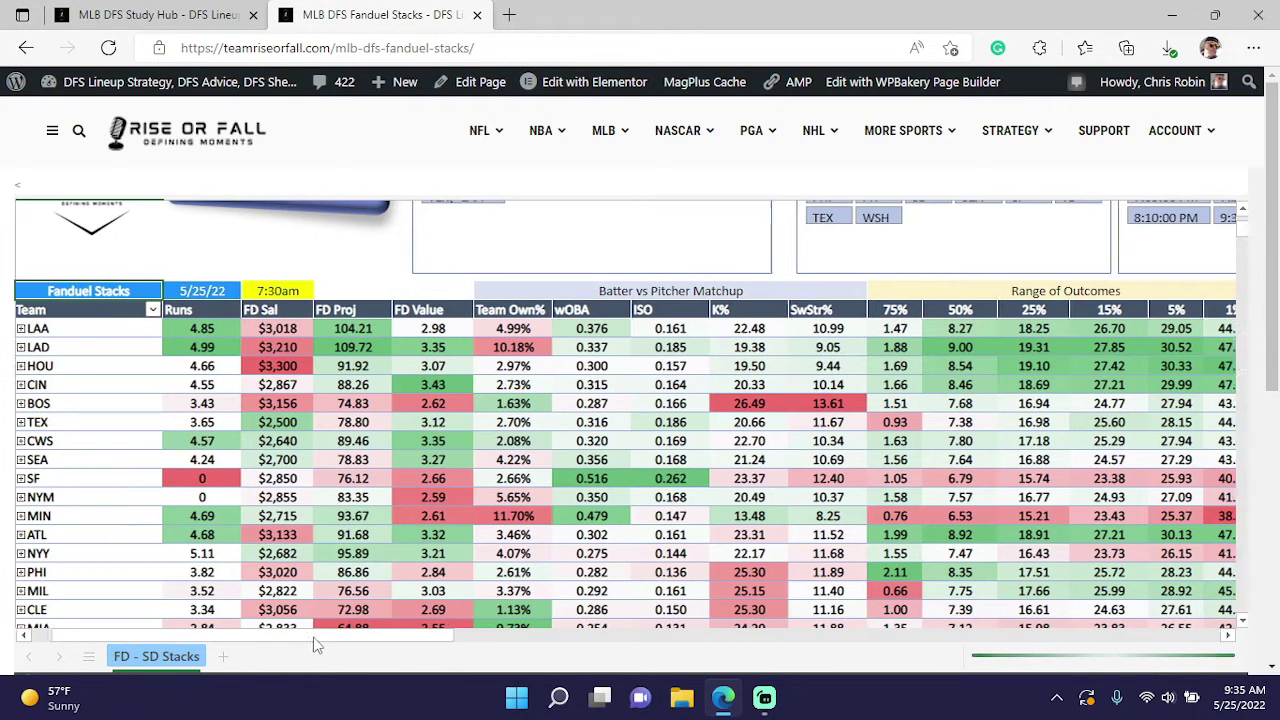
{"action": "scroll", "coordinate": [290, 641], "scroll_direction": "left", "scroll_amount": 4}
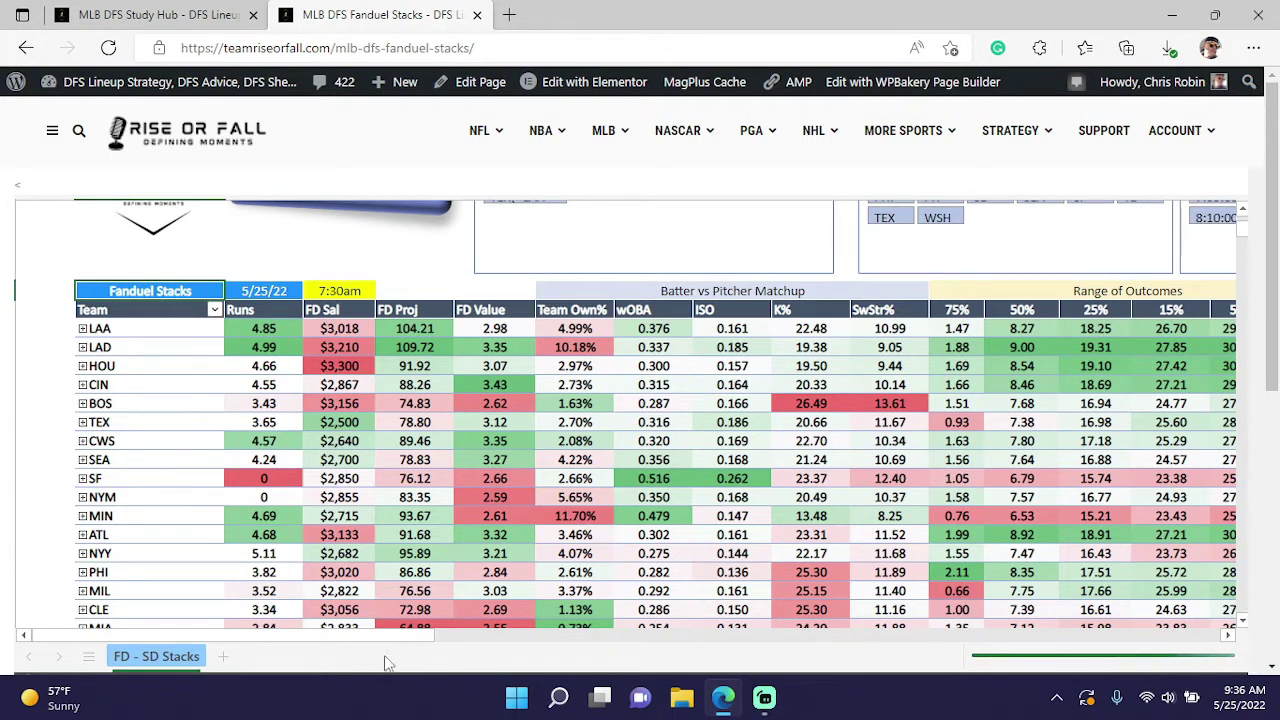
Step: Scroll the Stacks table sideways to view the Range of Outcomes, FD Rating, FD Rank, Own% Rank and FD Leverage columns
{"action": "mouse_move", "coordinate": [352, 636]}
{"action": "left_mouse_down"}
{"action": "mouse_move", "coordinate": [414, 636]}
{"action": "mouse_move", "coordinate": [345, 636]}
{"action": "left_mouse_up"}
{"action": "left_click_drag", "start_coordinate": [407, 642], "coordinate": [473, 650]}
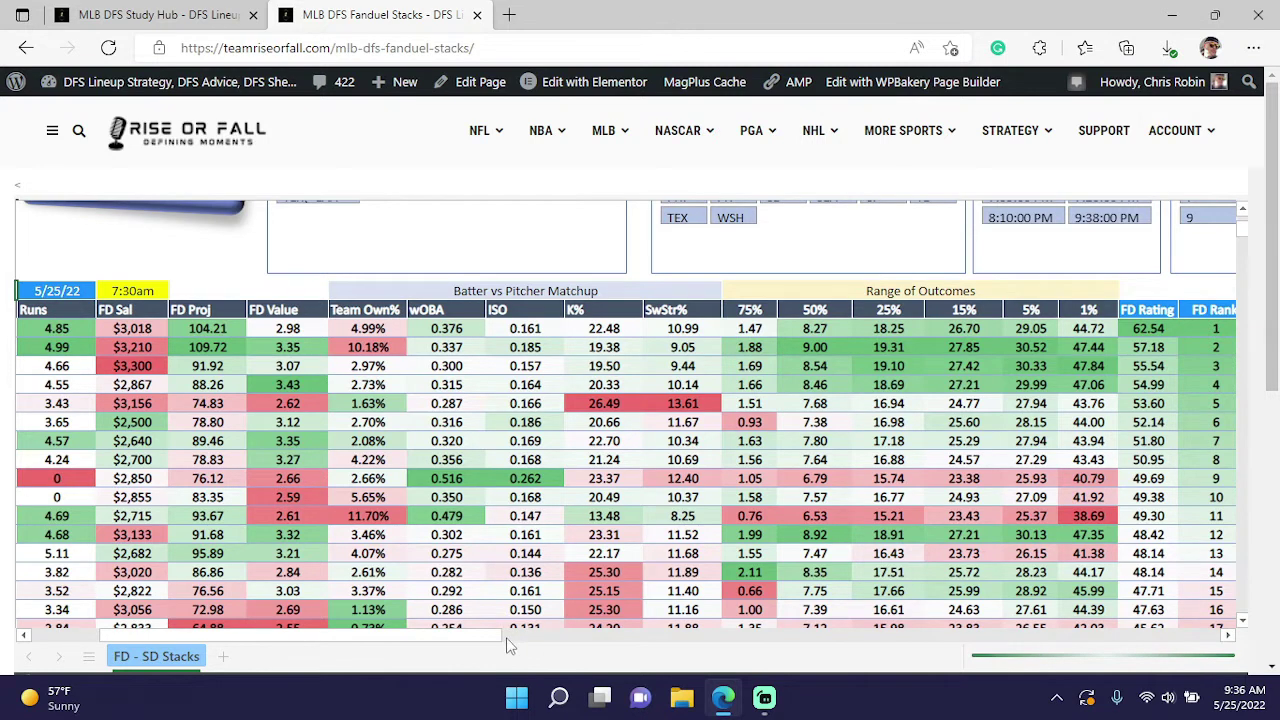
{"action": "left_click_drag", "start_coordinate": [488, 637], "coordinate": [257, 625]}
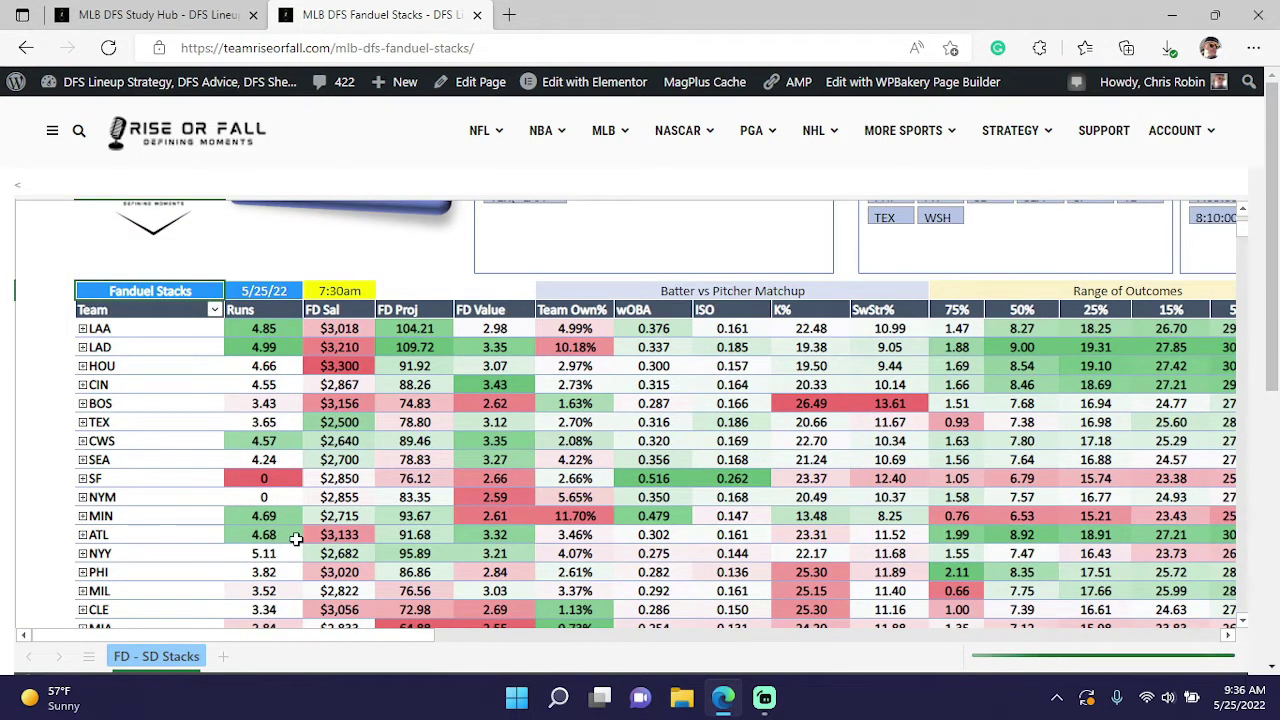
{"action": "scroll", "coordinate": [262, 647], "scroll_direction": "right", "scroll_amount": 10}
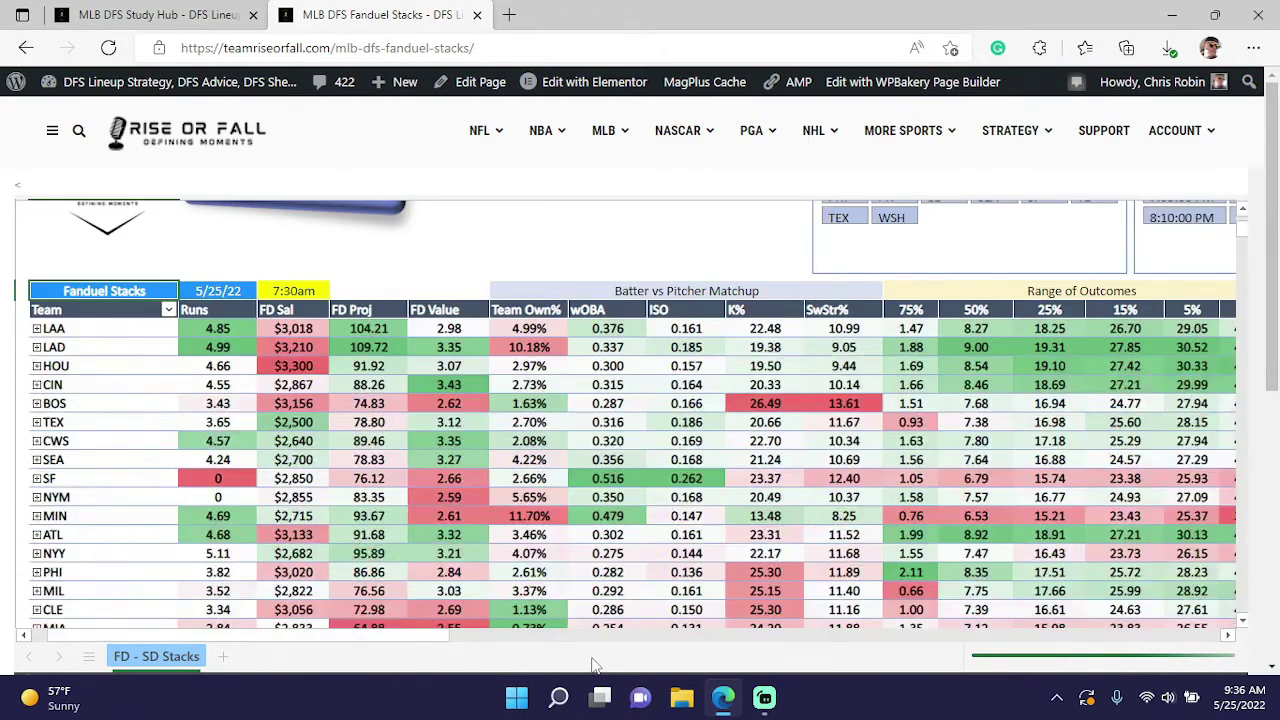
{"action": "scroll", "coordinate": [582, 634], "scroll_direction": "left", "scroll_amount": 5}
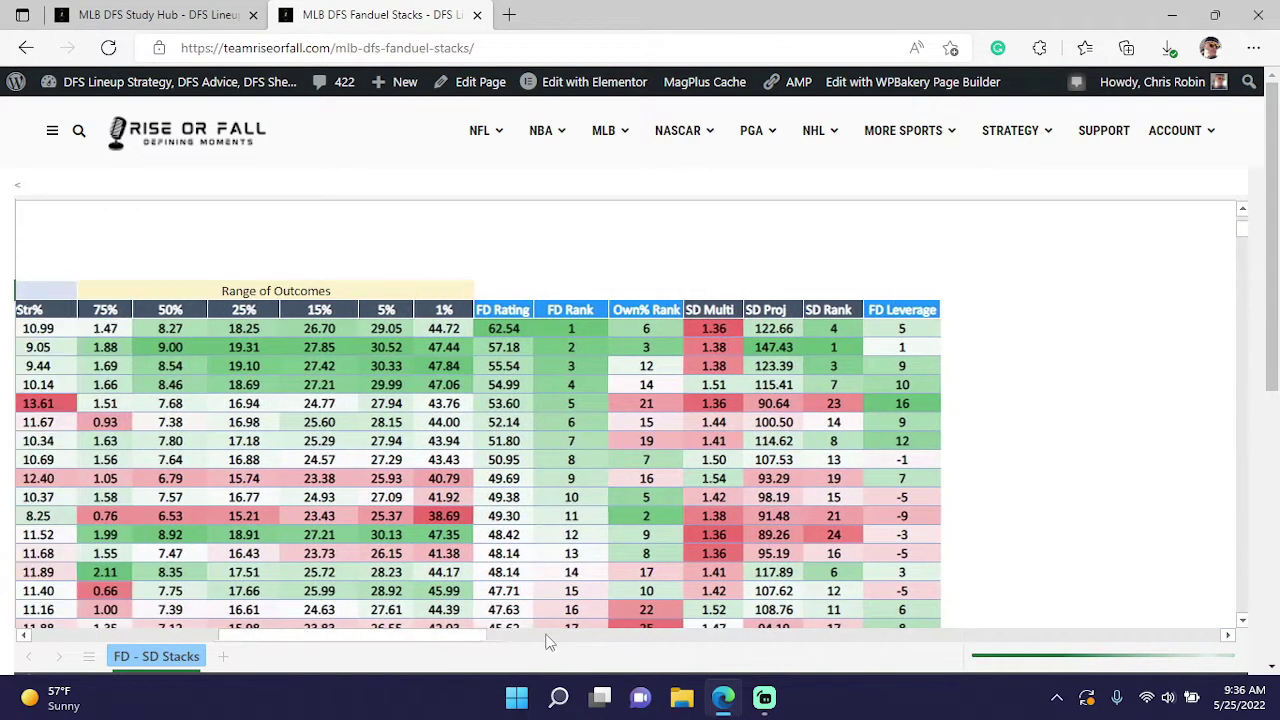
Step: Return to the Study Hub's Fanduel Batter Matchups sheet showing PHI@ATL hitters' split stats
{"action": "left_click", "coordinate": [205, 12]}
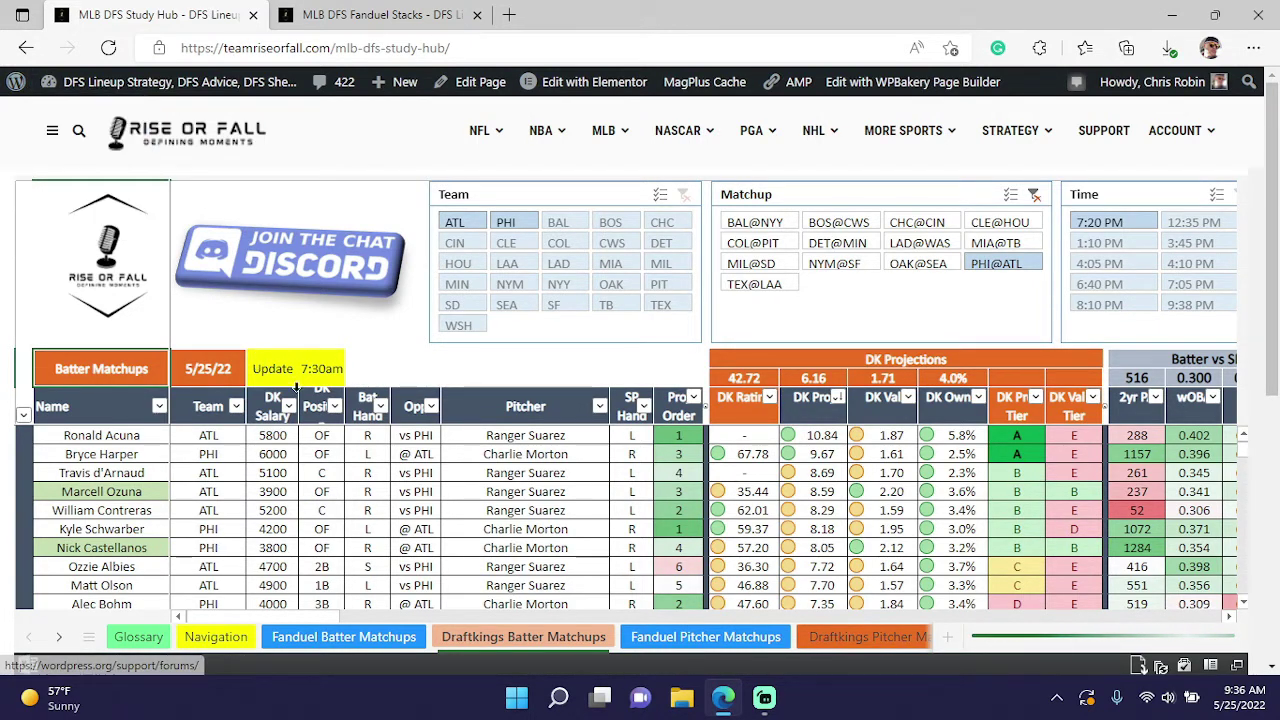
{"action": "left_click", "coordinate": [325, 640]}
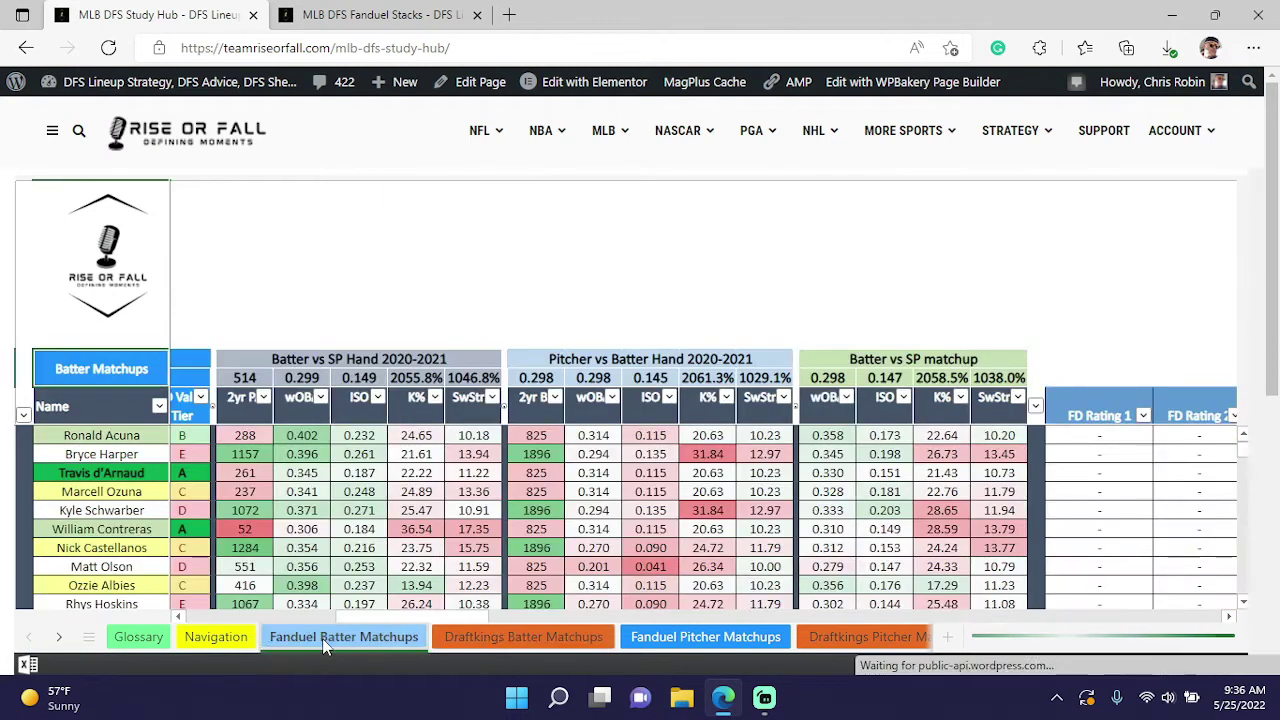